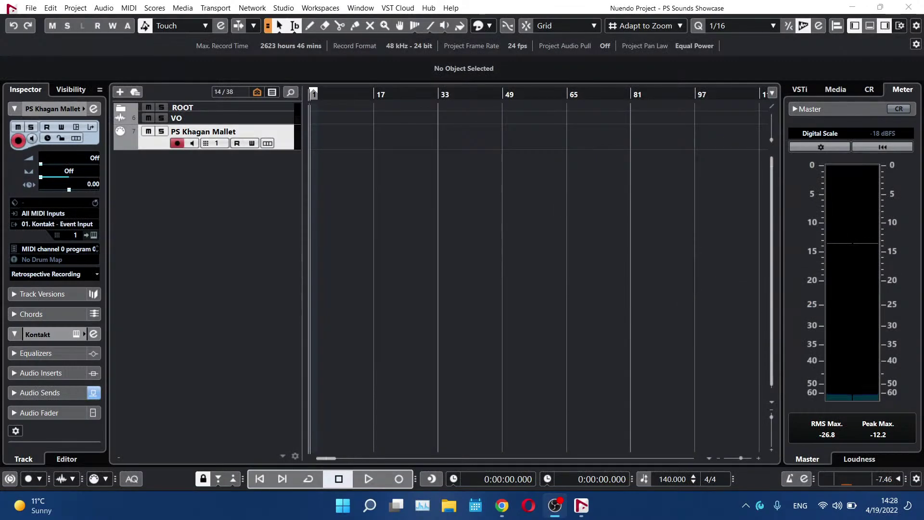
- Bring Chrome's reaper.fm ReaPlugs page forward and scroll to the ReaPlugs VST v2.36 download section
left_click(573, 283)
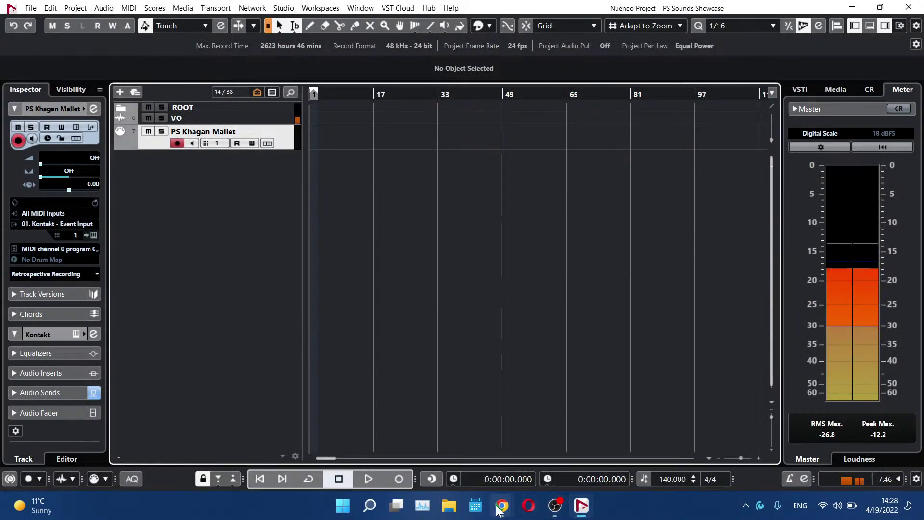
mouse_move(506, 513)
left_click(434, 458)
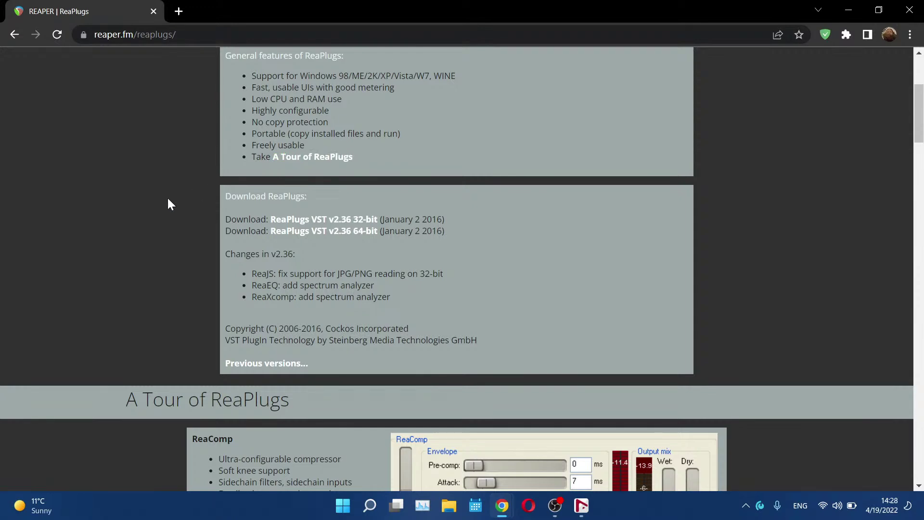
scroll(167, 199, "up", 4)
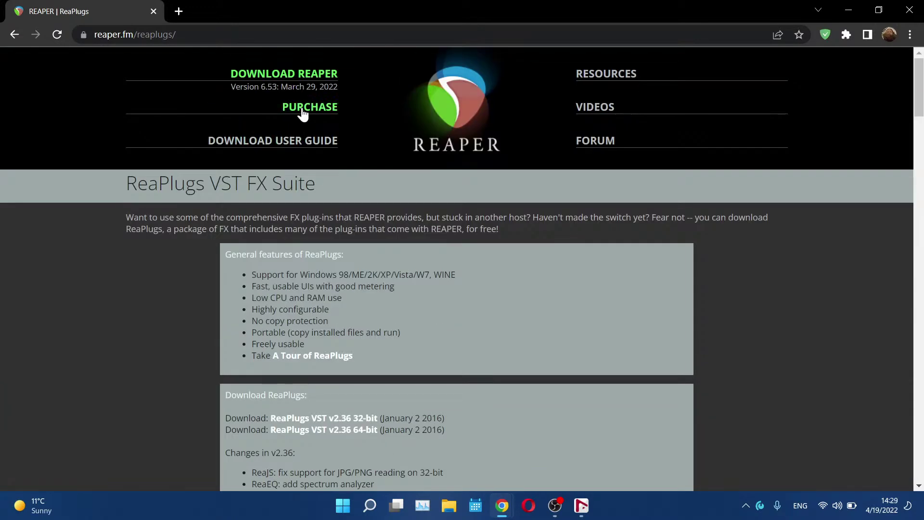
left_click(253, 35)
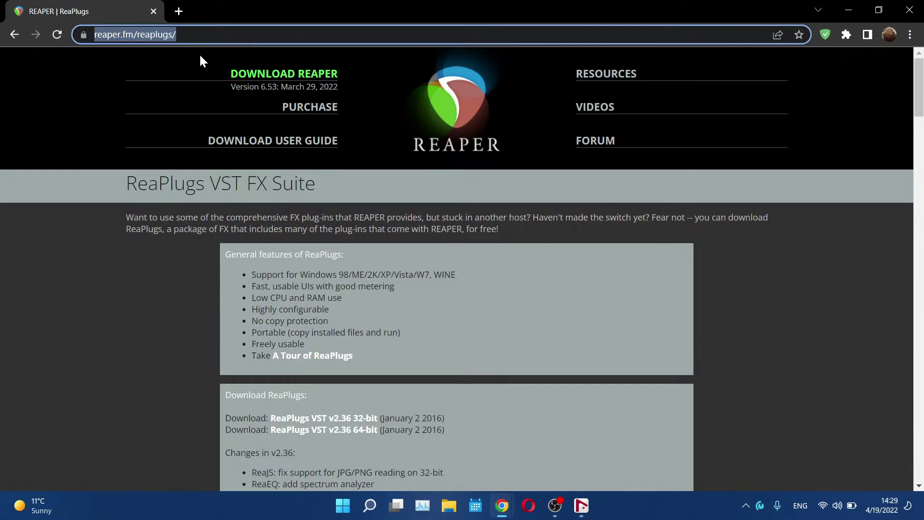
left_click(174, 364)
scroll(201, 337, "down", 4)
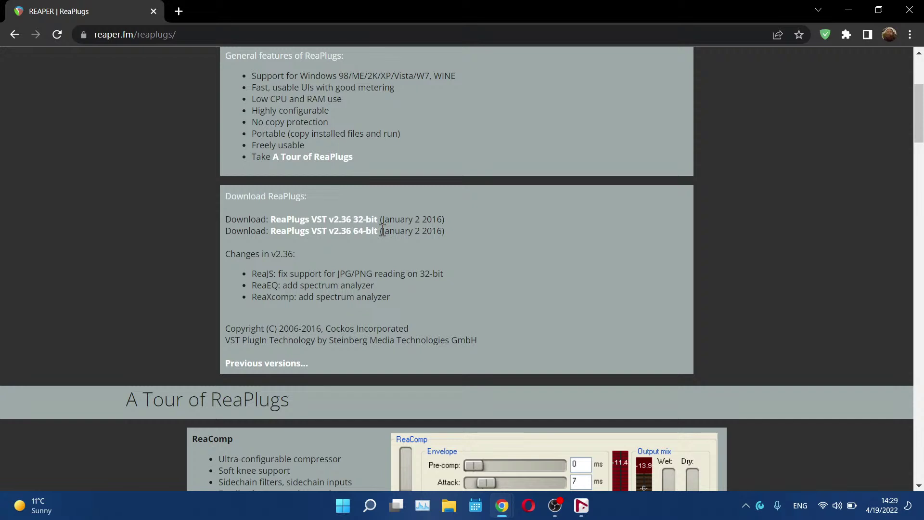
- Download the ReaPlugs v2.36 64-bit installer (reaplugs236_x64-install.exe) and launch its setup
left_click(360, 232)
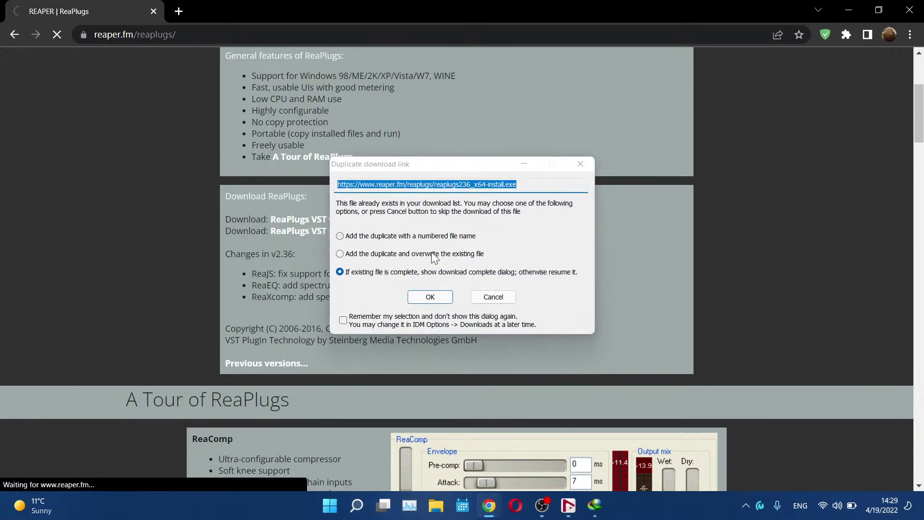
left_click(424, 298)
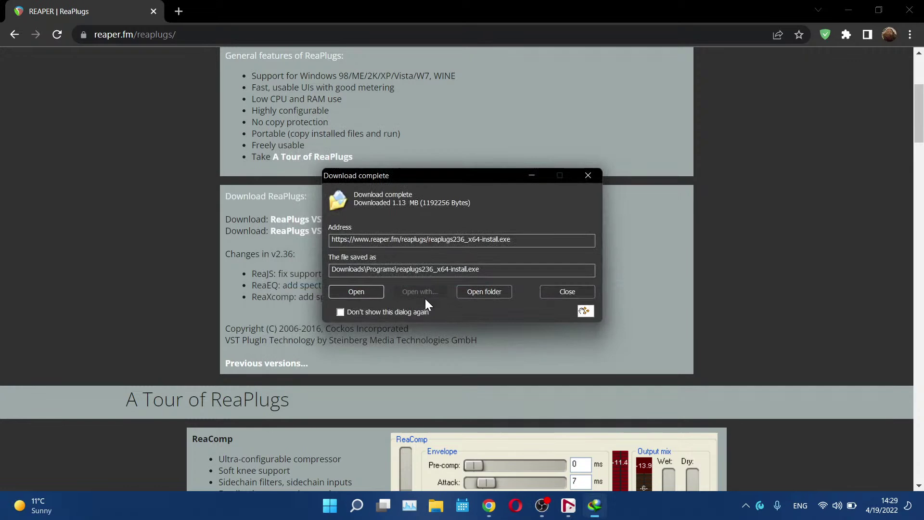
left_click(358, 291)
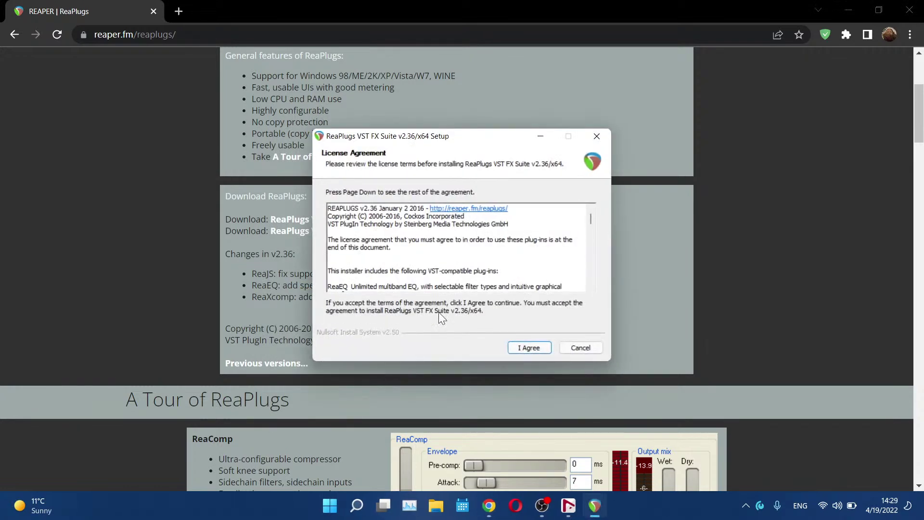
- Accept the licence and untick ReaComp, ReaGate, ReaEQ, ReaXcomp, ReaFir, ReaDelay and ReaControlMIDI
left_click(528, 350)
left_click_drag(591, 256, 590, 272)
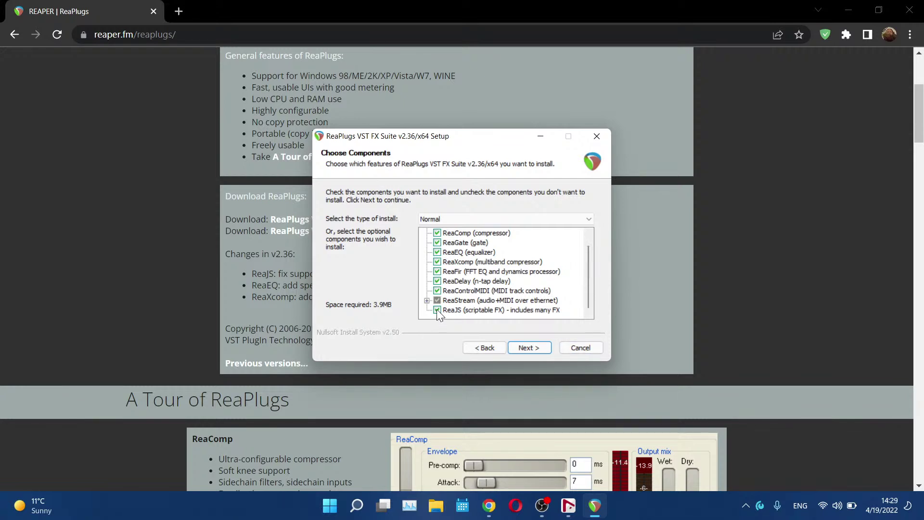
scroll(432, 246, "up", 1)
left_click(437, 243)
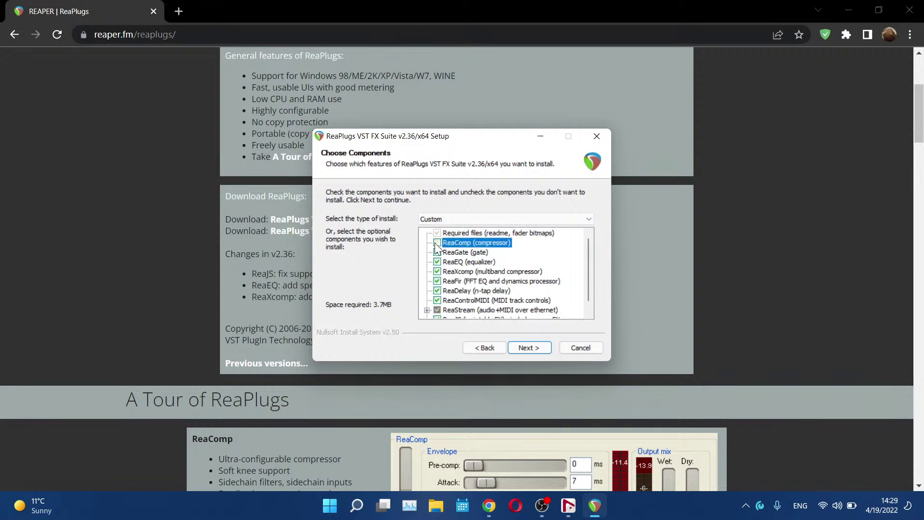
left_click(437, 252)
left_click(437, 261)
left_click(436, 271)
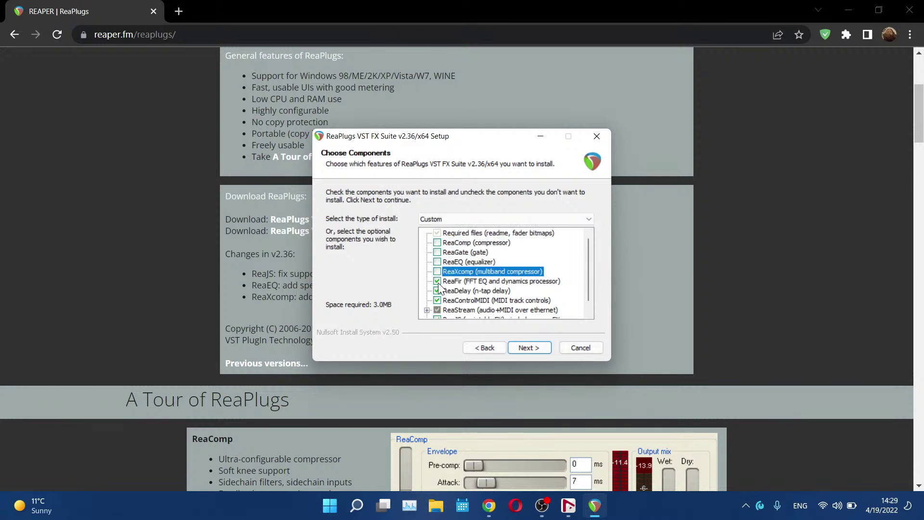
left_click(437, 281)
left_click(437, 291)
left_click(437, 301)
scroll(428, 303, "down", 1)
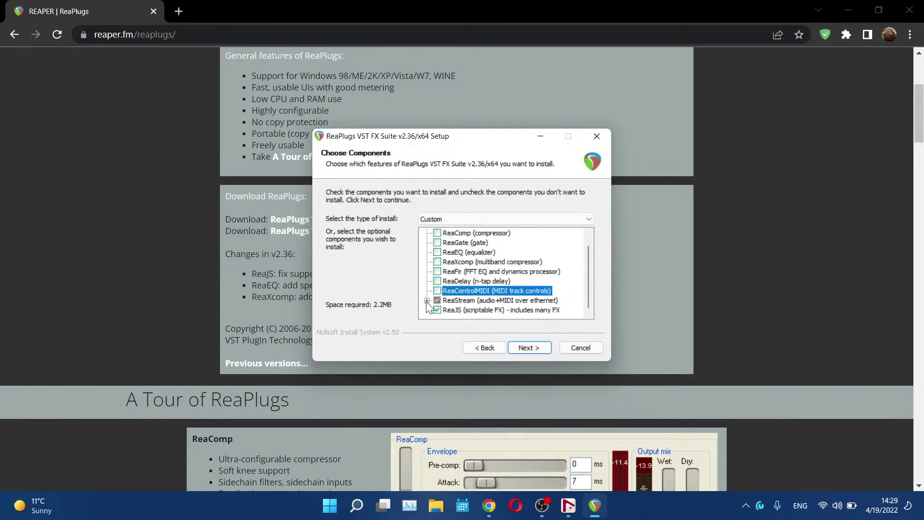
- Expand ReaStream's channel variants, untick ReaJS, and reselect ReaStream with all its variants
left_click(427, 300)
scroll(459, 282, "down", 1)
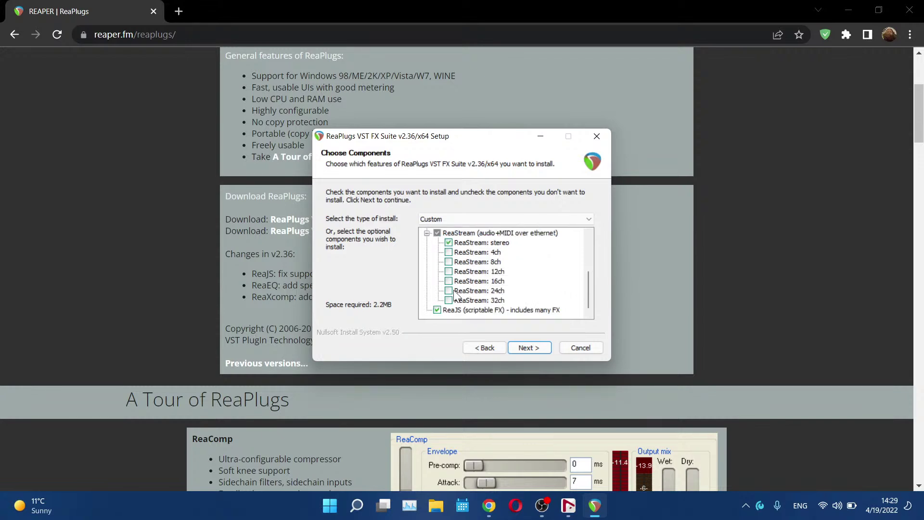
left_click(437, 309)
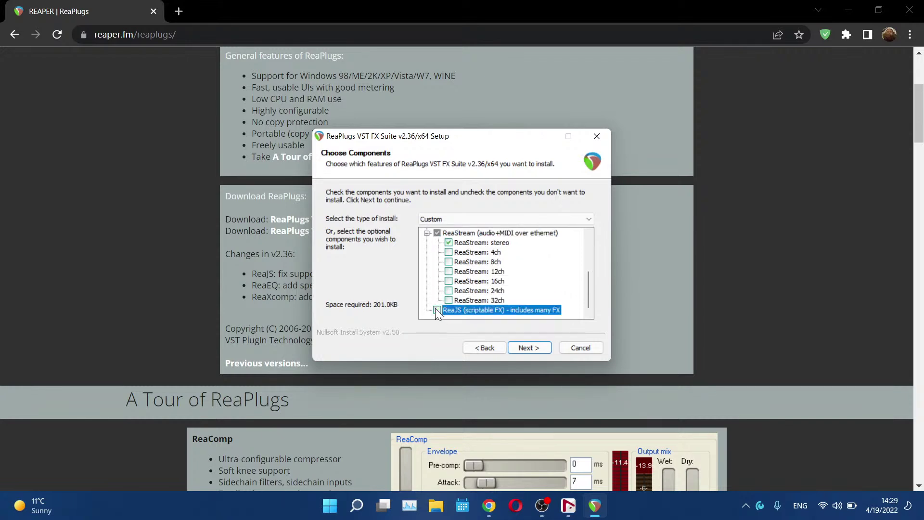
scroll(432, 295, "up", 1)
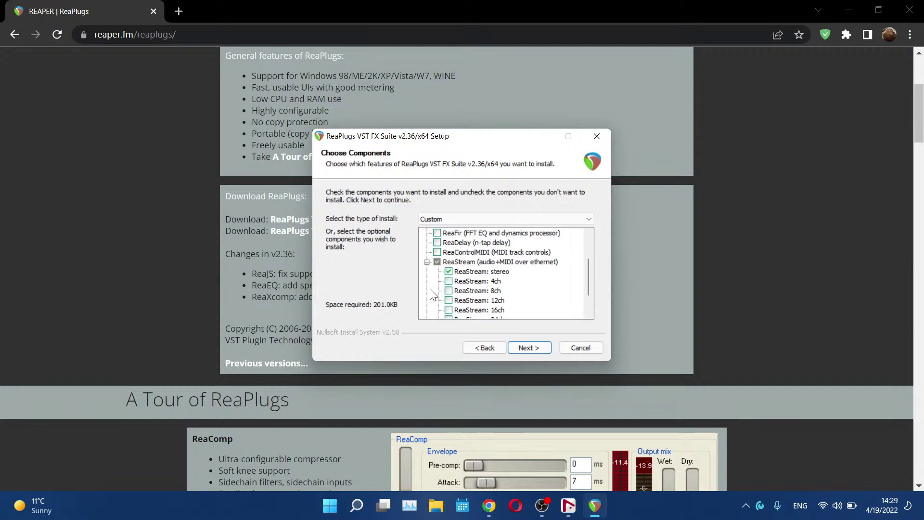
left_click(437, 261)
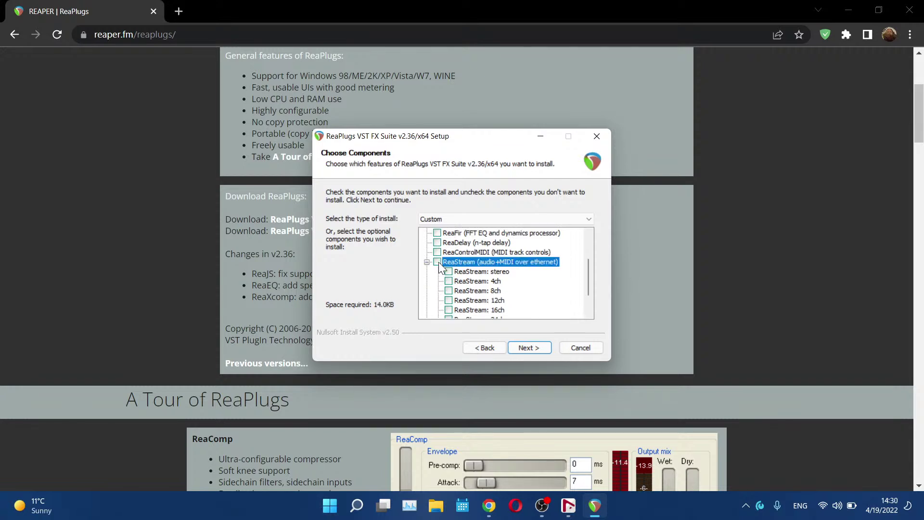
left_click(438, 262)
scroll(441, 287, "down", 1)
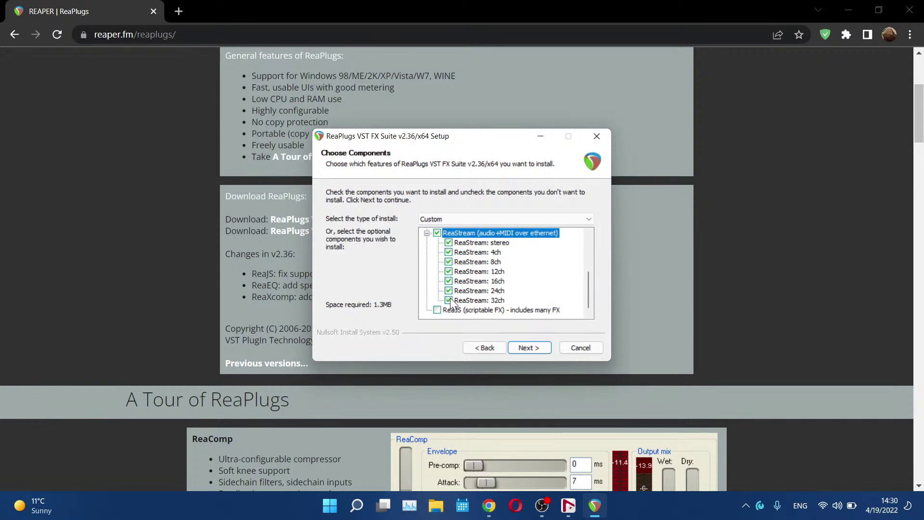
- Untick ReaStream 32ch, 24ch, 16ch, 12ch, 8ch and 4ch, keeping only stereo, and proceed
left_click(450, 300)
left_click(449, 290)
left_click(450, 281)
left_click(450, 271)
left_click(449, 262)
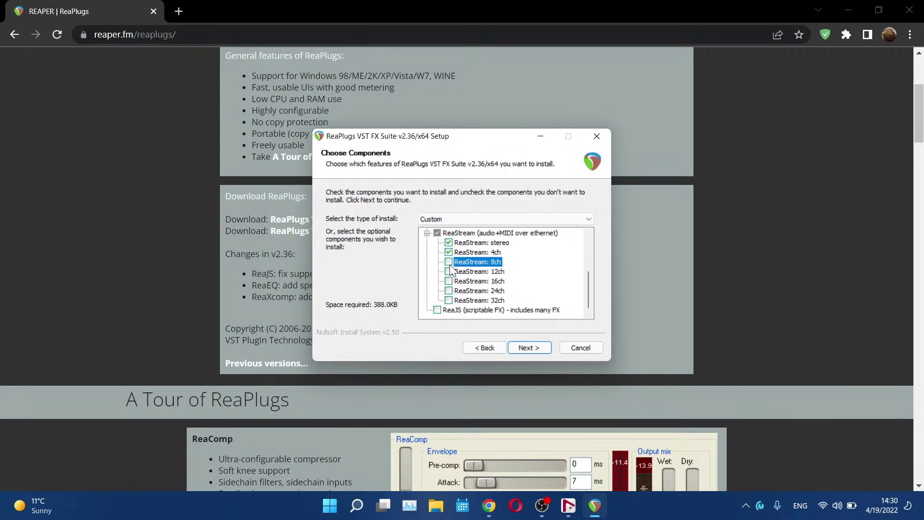
left_click(449, 252)
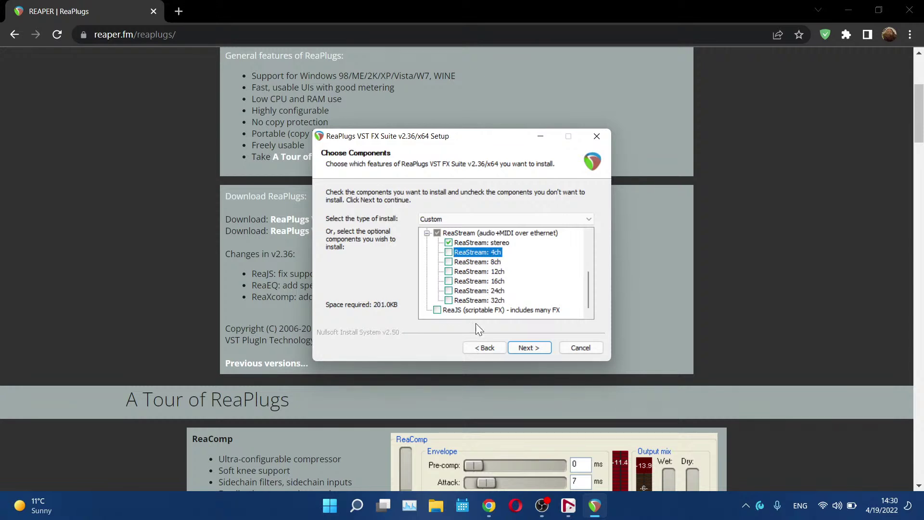
left_click(516, 347)
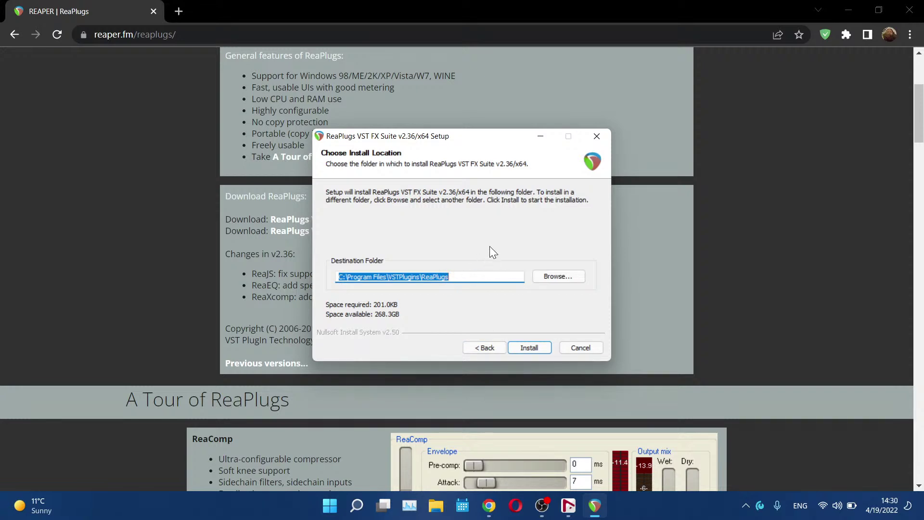
- Quit the ReaPlugs setup without installing and close the Chrome window
left_click(582, 346)
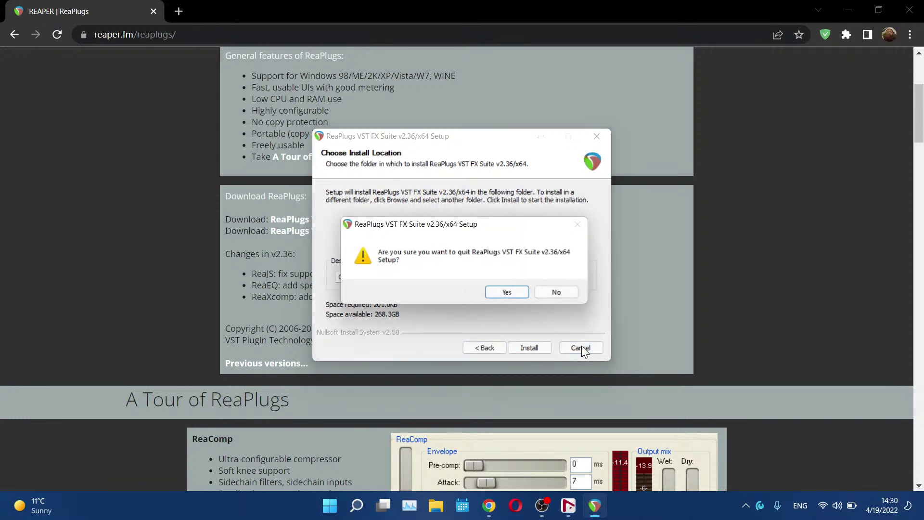
left_click(506, 292)
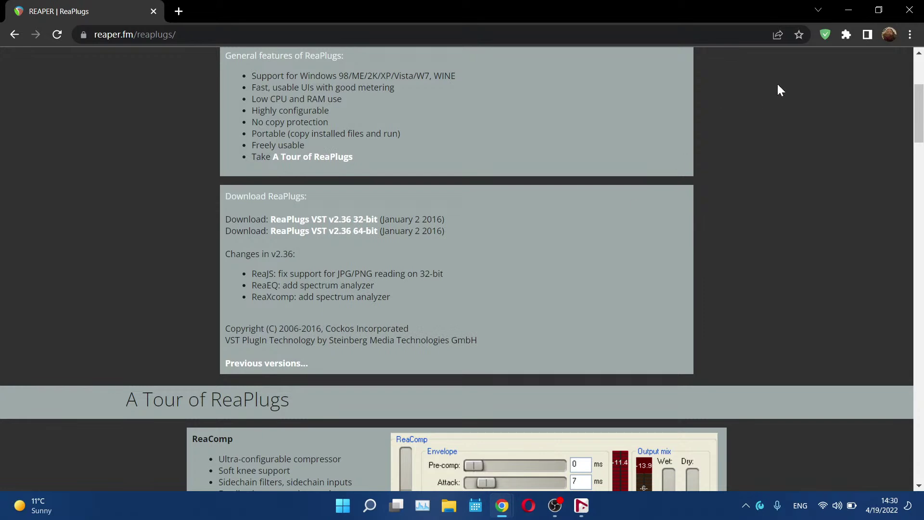
left_click(902, 12)
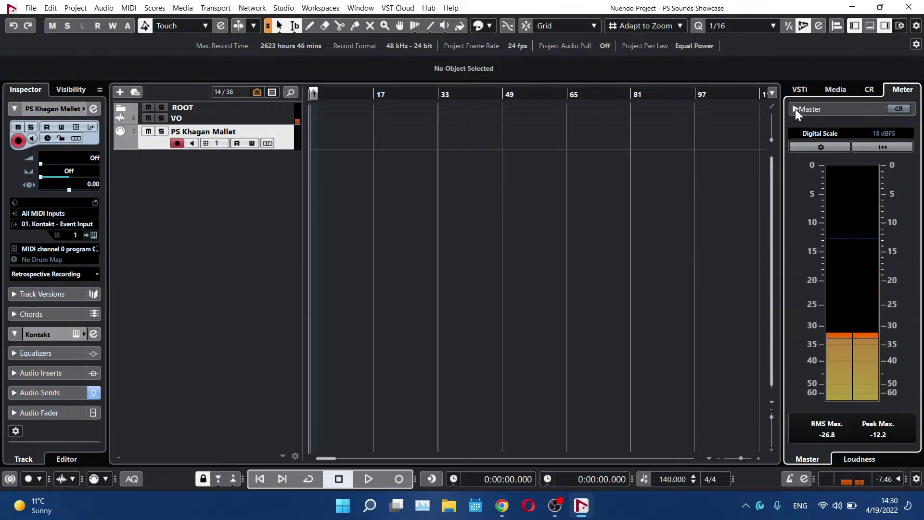
- Show the Control Room's Inserts and expand Monitors to reveal reastream-standalone beside Main
left_click(869, 90)
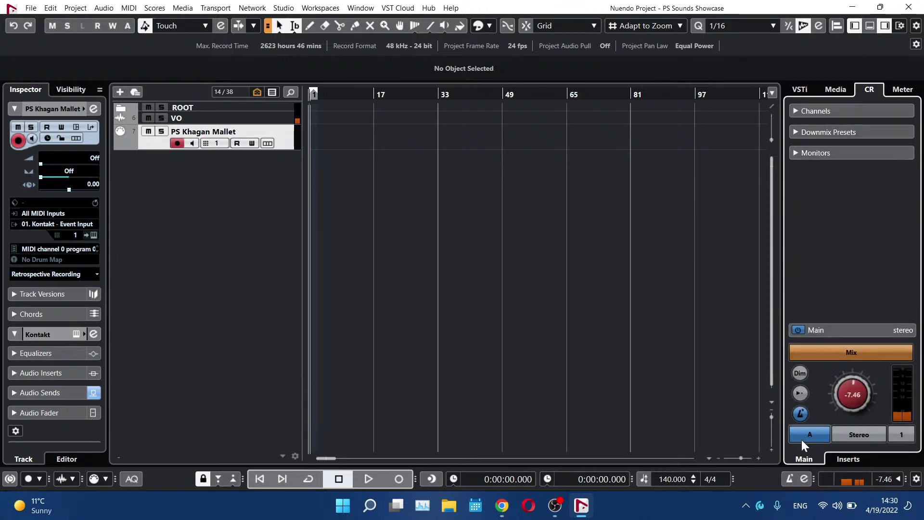
left_click(848, 460)
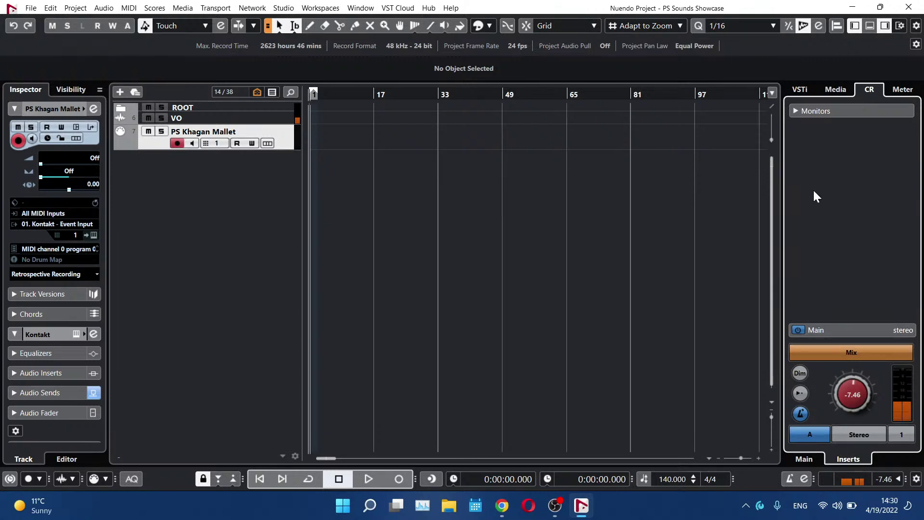
left_click(798, 111)
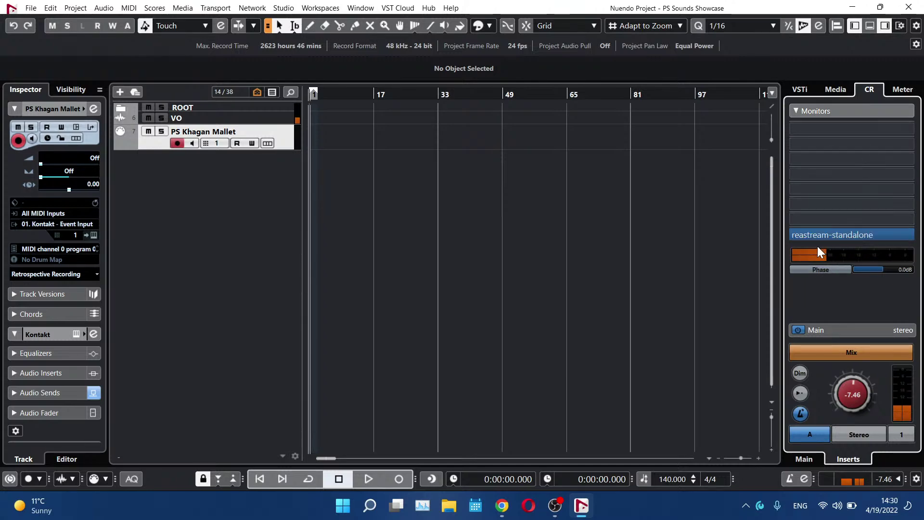
- Load reastream-standalone into an empty Monitors insert via a 'reas' search, then open the MixConsole
left_click(899, 223)
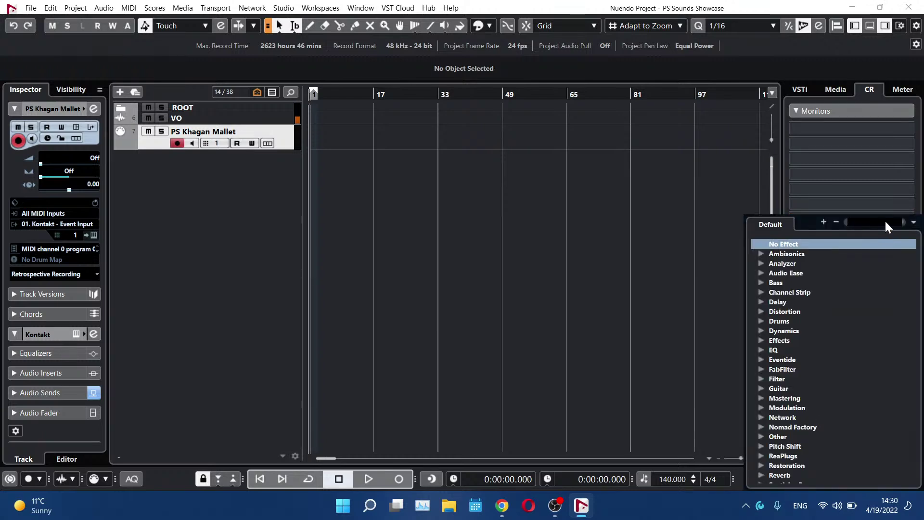
type("reas")
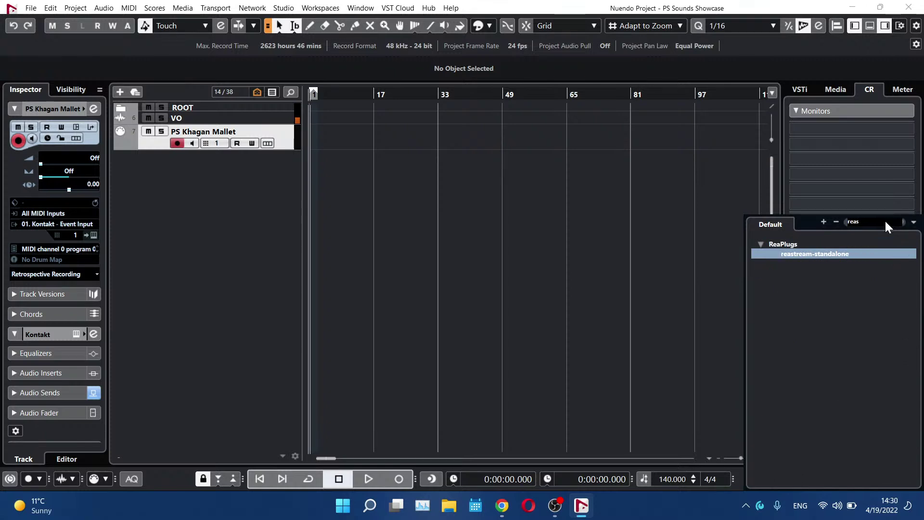
key("Return")
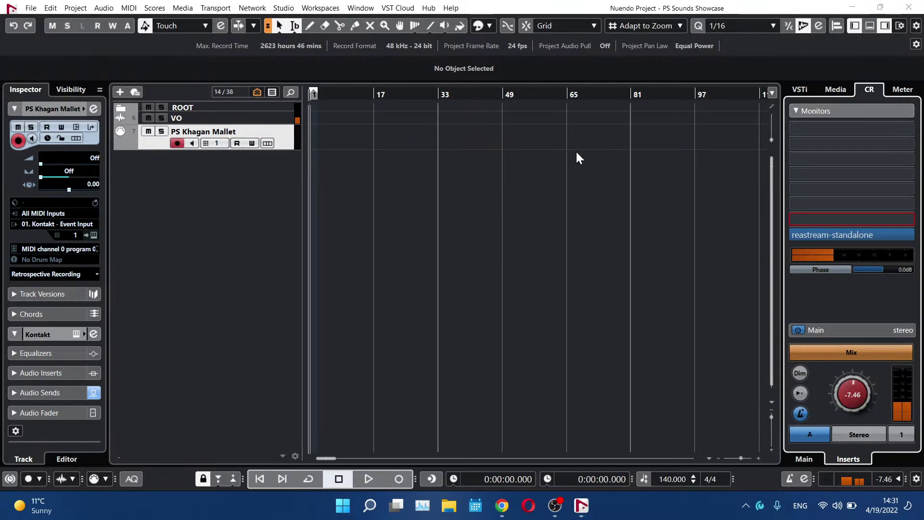
key("F3")
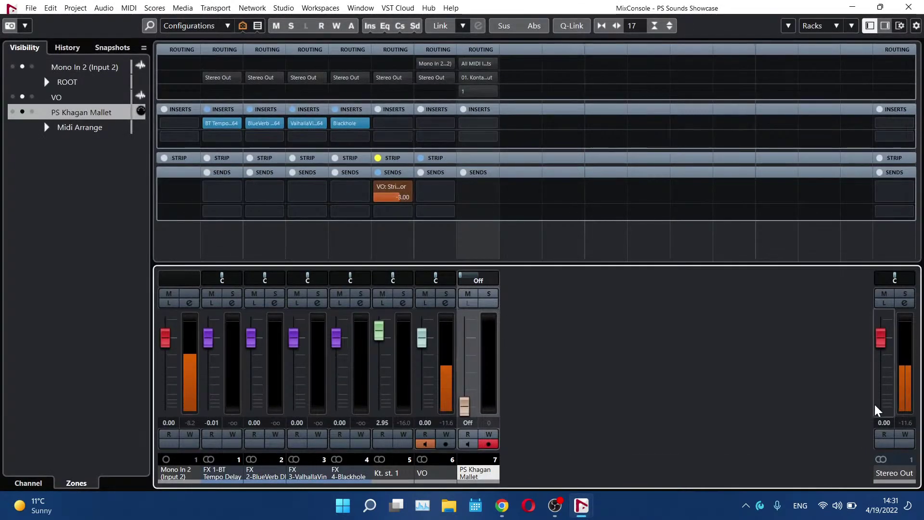
- Search 'reastream' in a Stereo Out insert slot, cancel without loading, and close the MixConsole
left_click(907, 139)
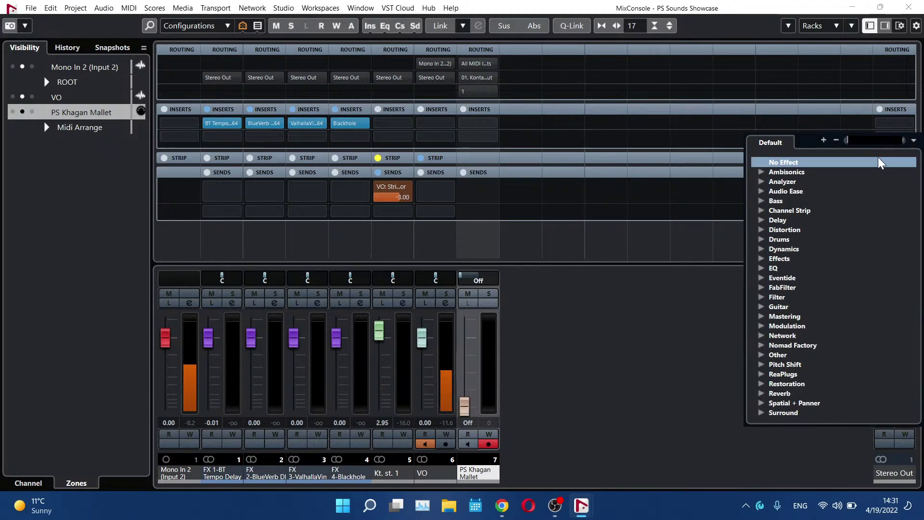
type("reastream")
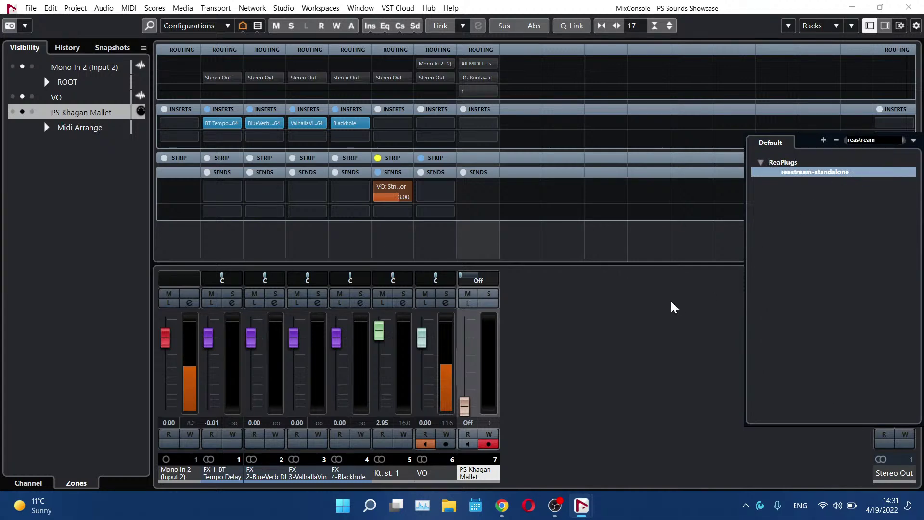
left_click(713, 297)
left_click(908, 7)
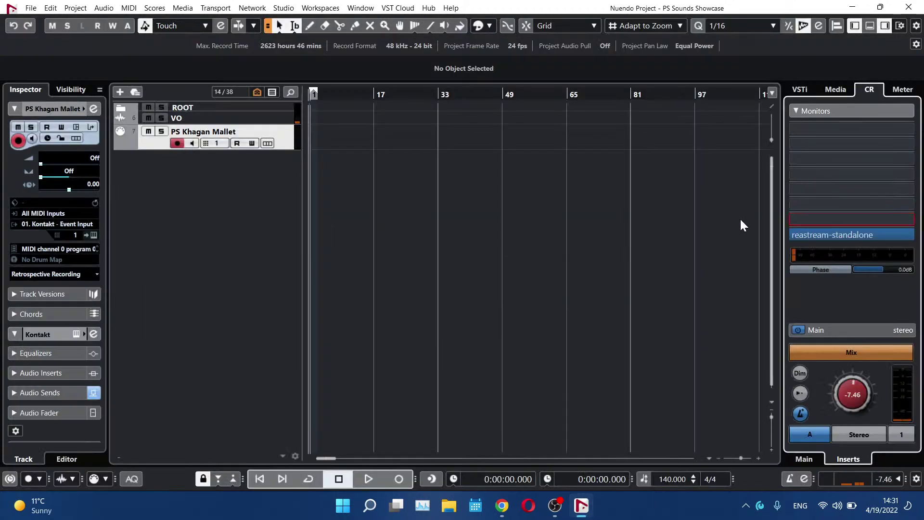
- Set the monitor's reastream-standalone to Send audio/MIDI to '* local broadcast' on 2 channels, then close it
left_click(808, 236)
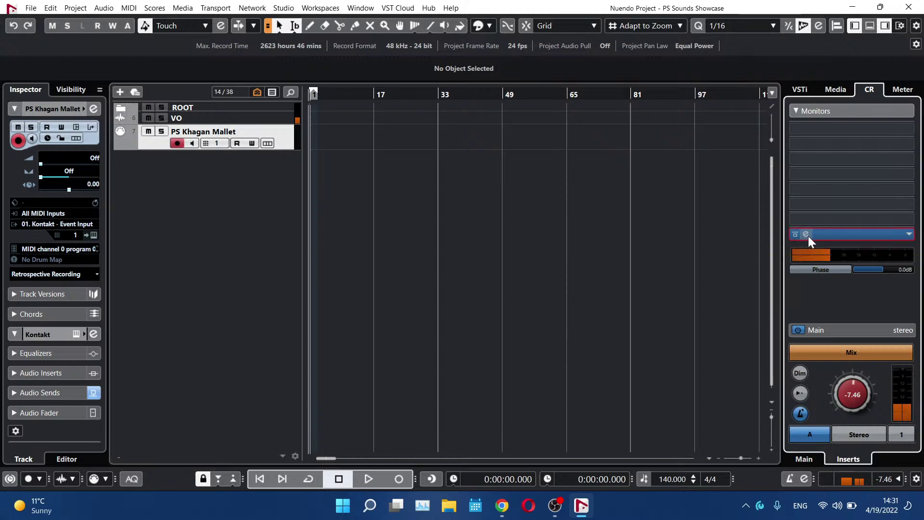
left_click_drag(512, 182, 713, 140)
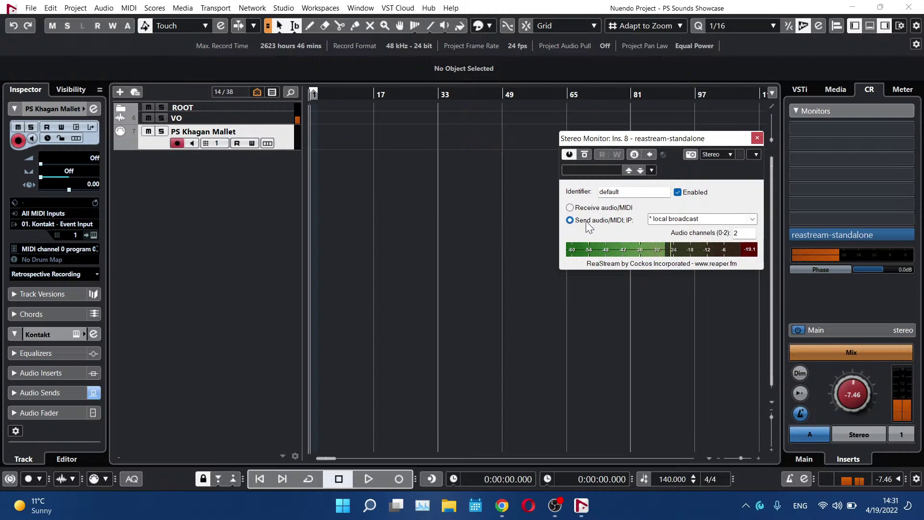
left_click(754, 220)
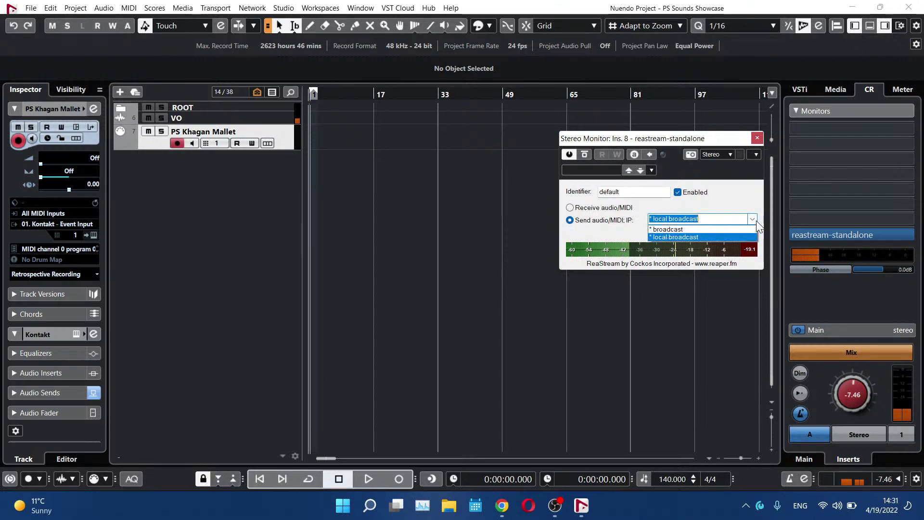
left_click(723, 202)
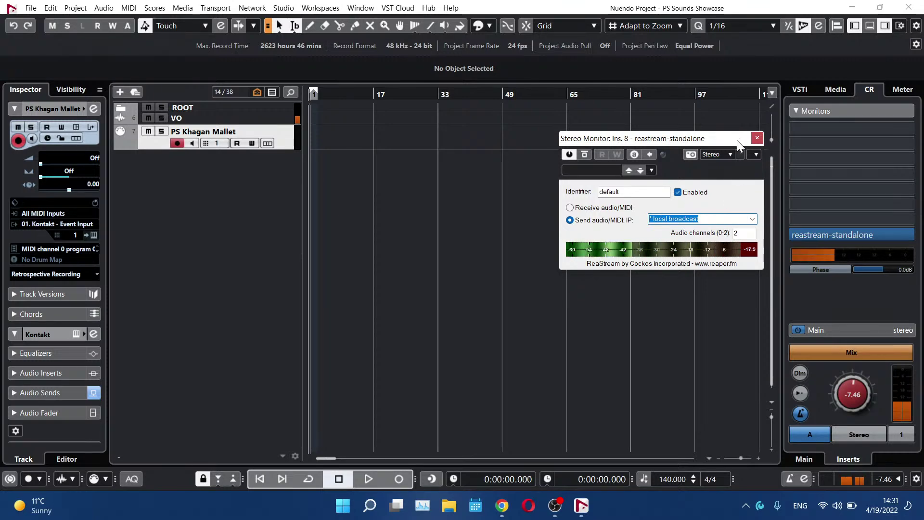
left_click_drag(738, 140, 772, 151)
left_click(792, 148)
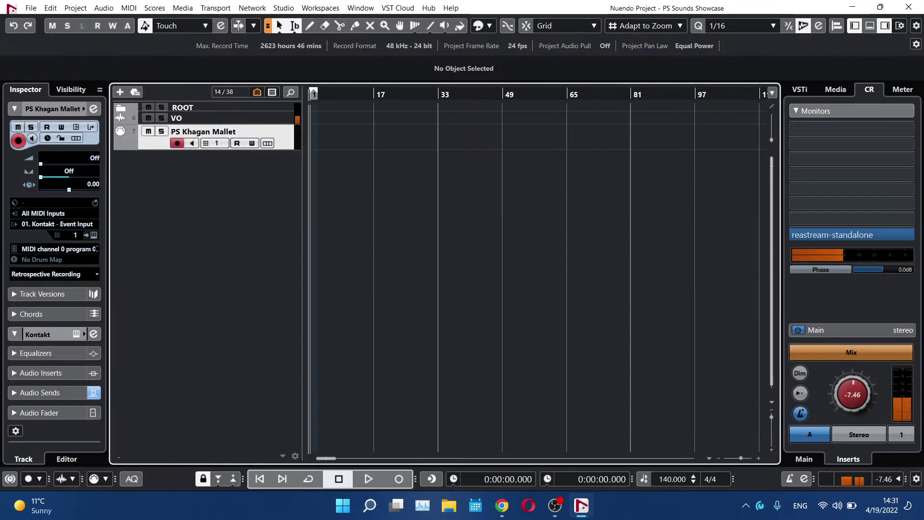
- Bring OBS Studio forward, centre its window, and switch to the Monitor scene
left_click(555, 506)
left_click_drag(905, 30, 517, 70)
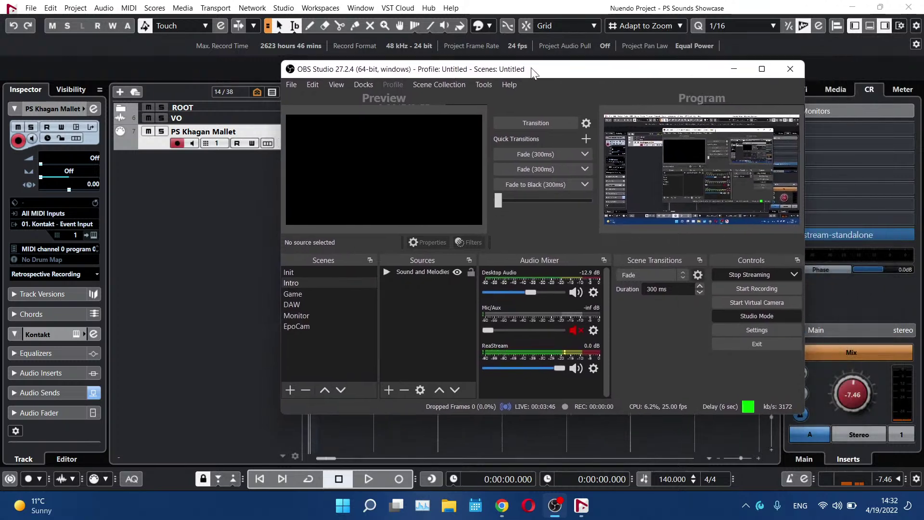
left_click(296, 316)
right_click(415, 321)
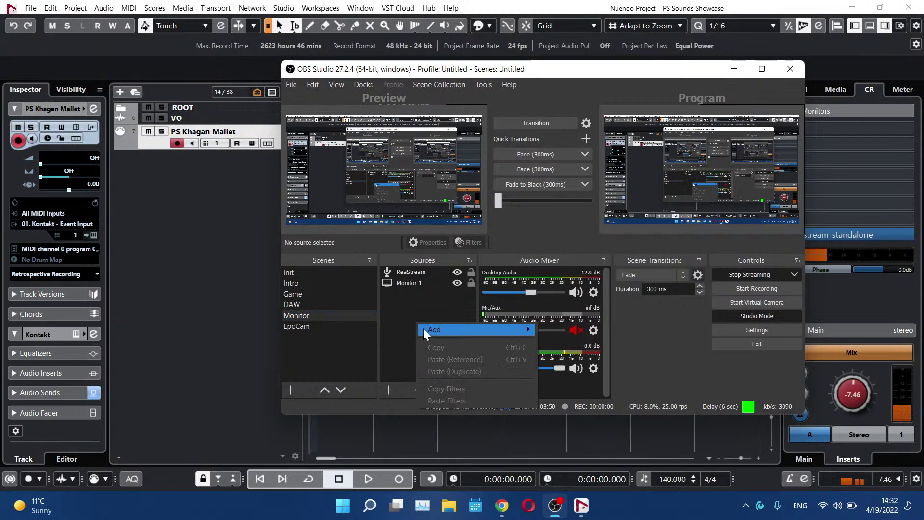
mouse_move(432, 328)
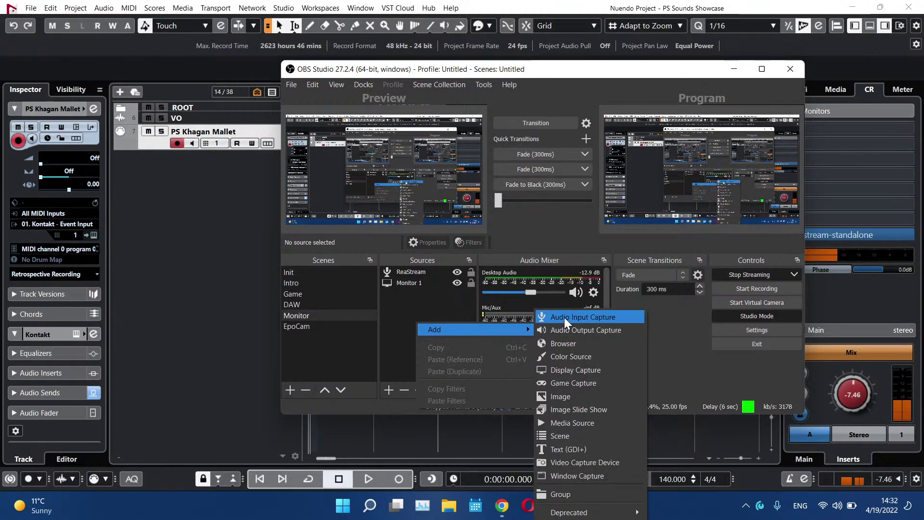
left_click(409, 309)
- Open the Properties of the Monitor scene's ReaStream audio source
left_click(417, 284)
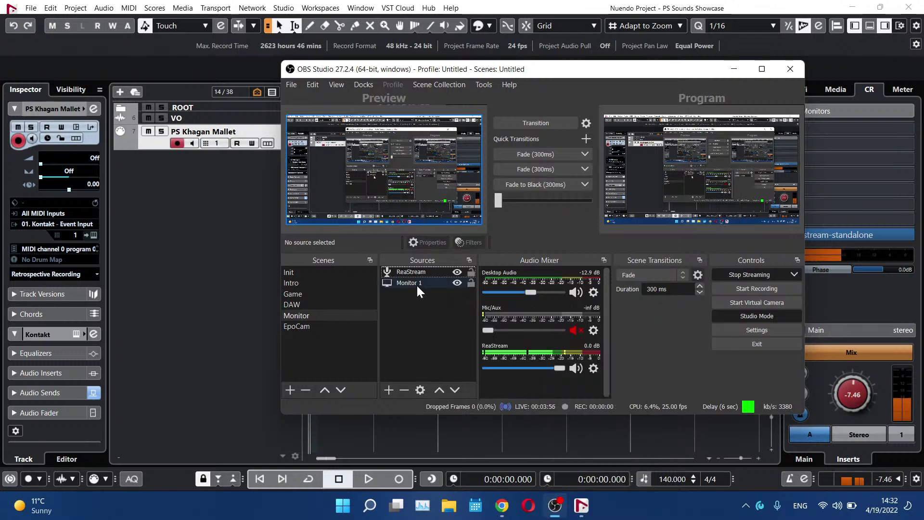
left_click(400, 273)
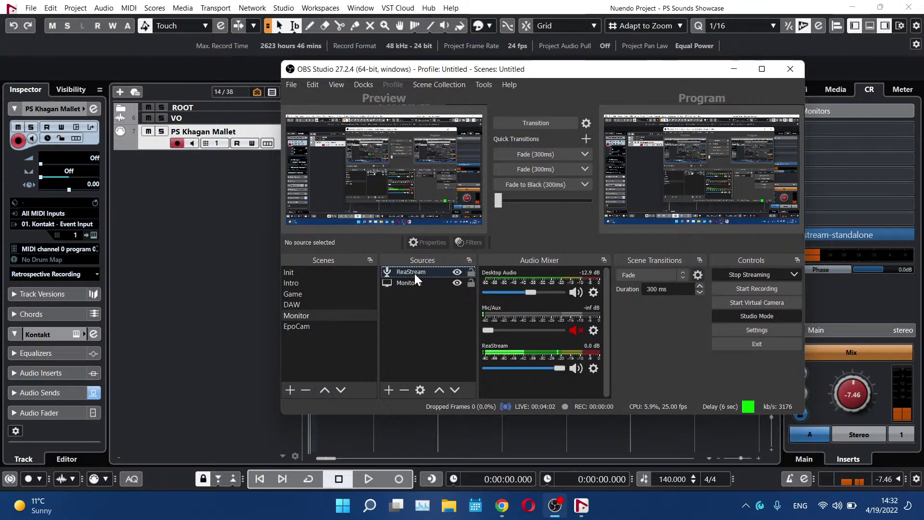
left_click(415, 273)
right_click(417, 271)
left_click(442, 336)
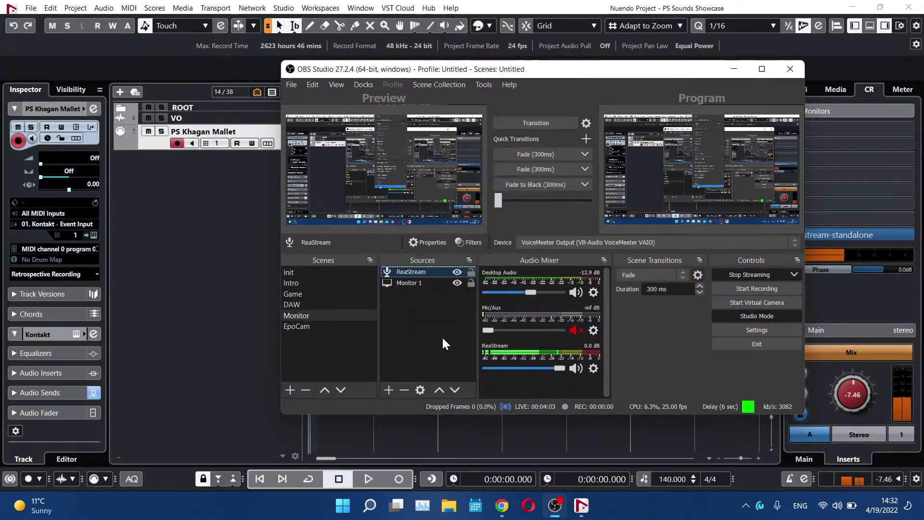
- Keep the ReaStream source's Device on VoiceMeeter Output (VB-Audio VoiceMeeter VAIO) and confirm
left_click(526, 95)
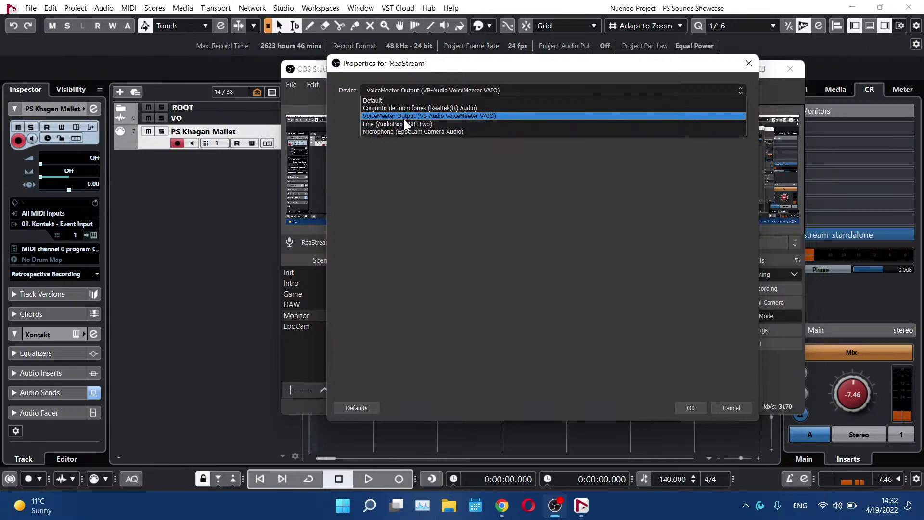
left_click(398, 200)
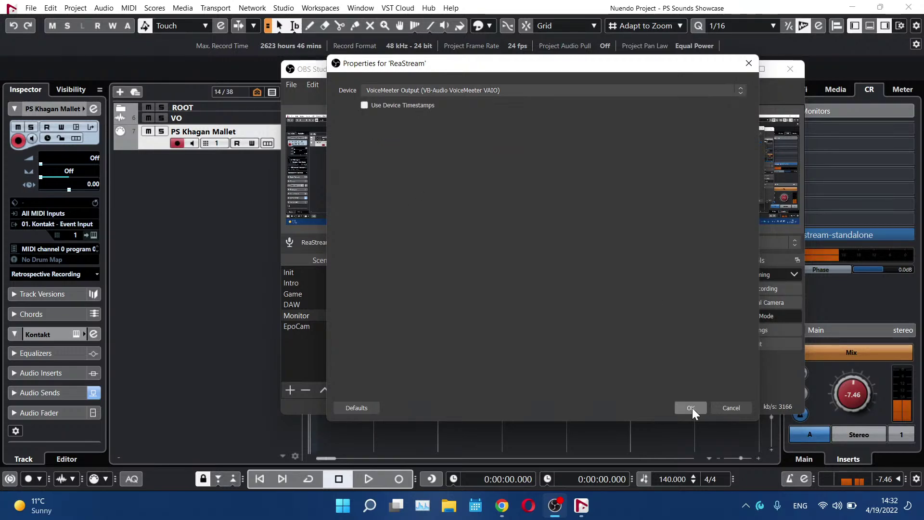
left_click(691, 408)
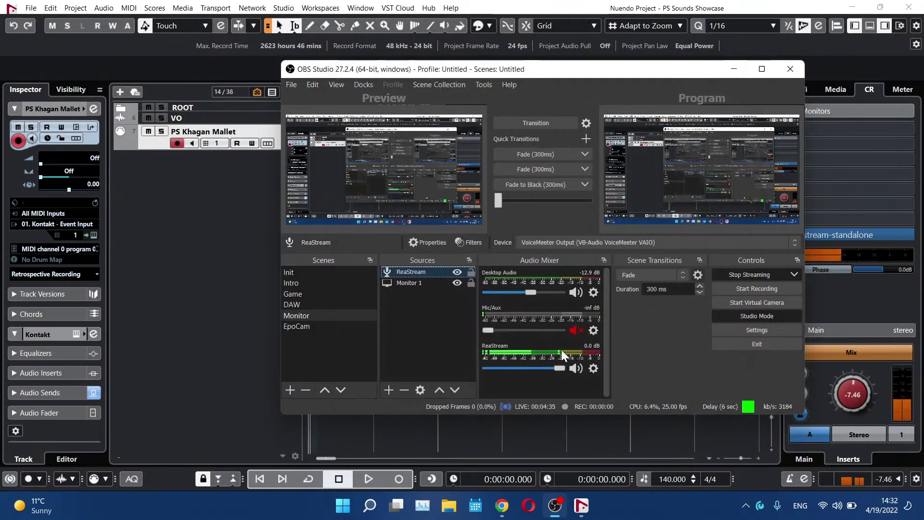
- Add a VST 2.x Plug-in filter named 'Plugin' to the ReaStream source, loading reastream-standalone
right_click(419, 271)
left_click(445, 324)
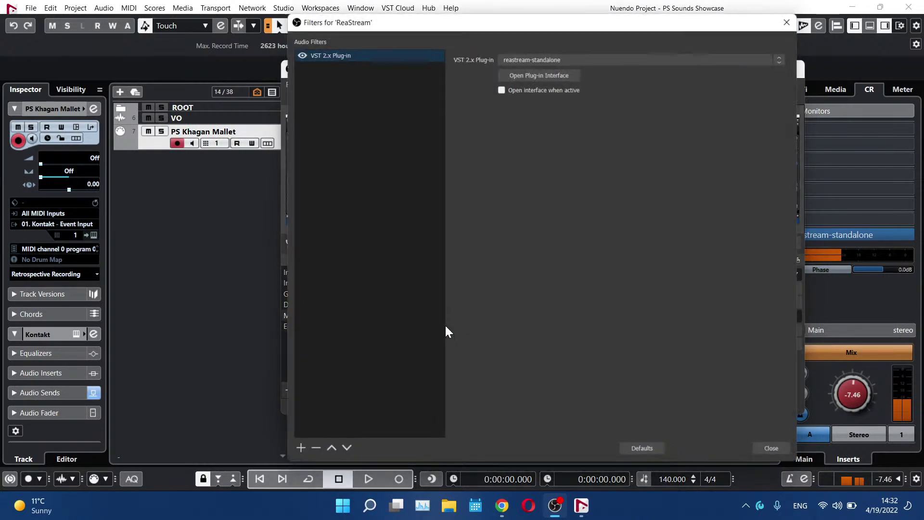
left_click(297, 451)
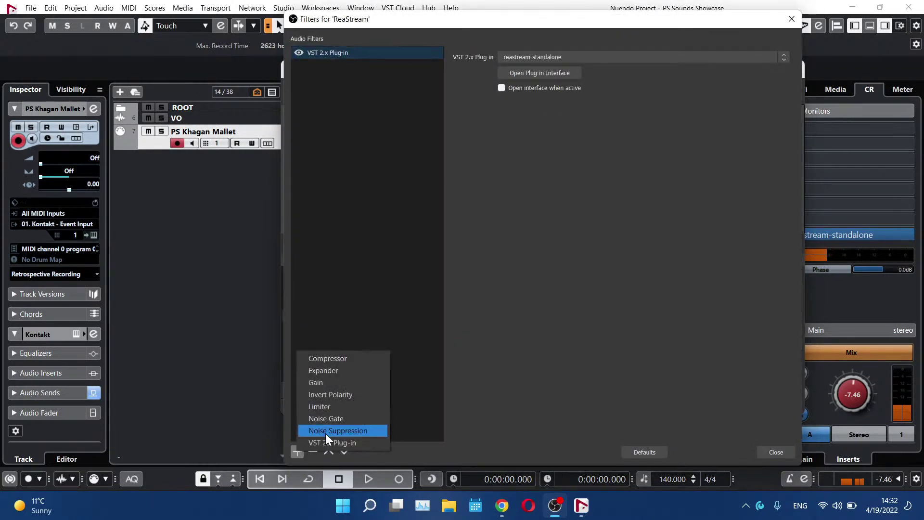
left_click(355, 443)
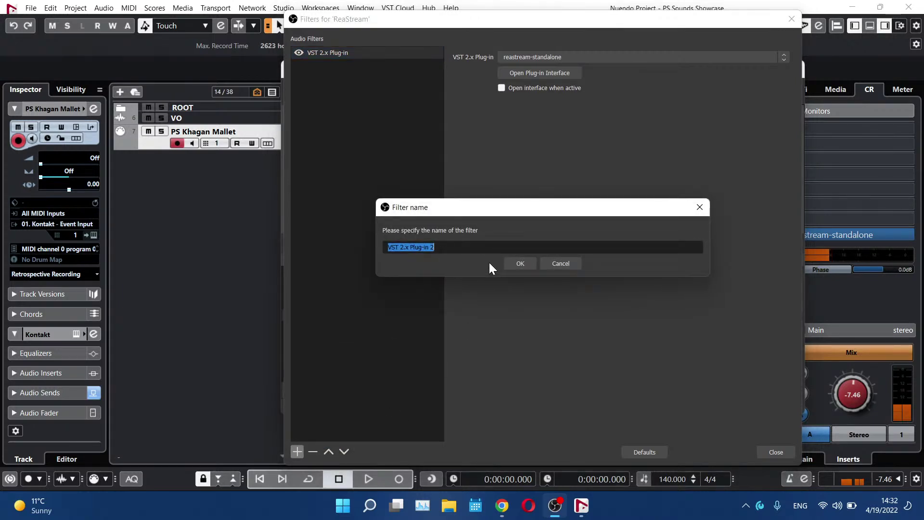
type("Plugin")
key("Return")
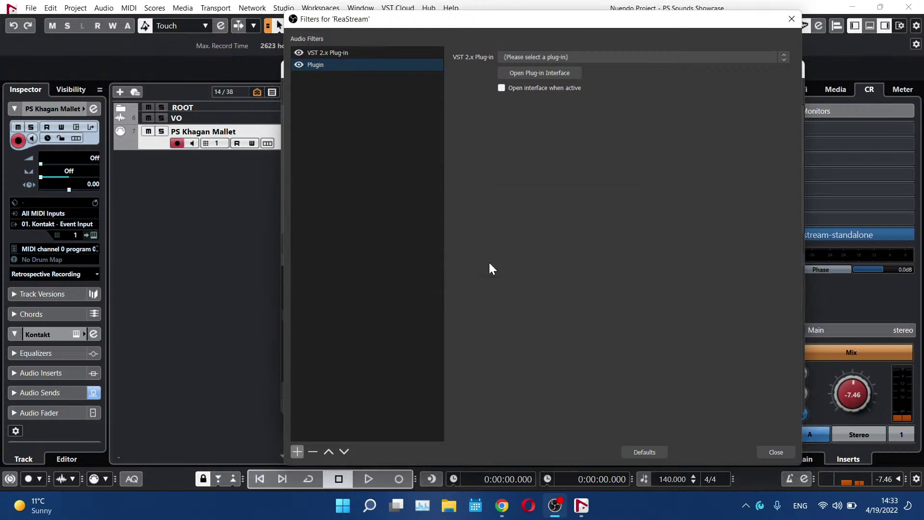
left_click(544, 57)
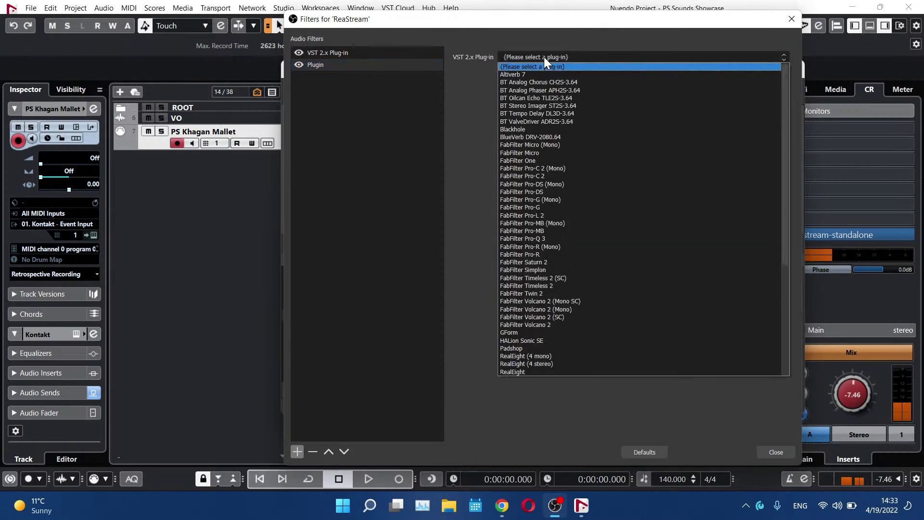
scroll(582, 219, "down", 5)
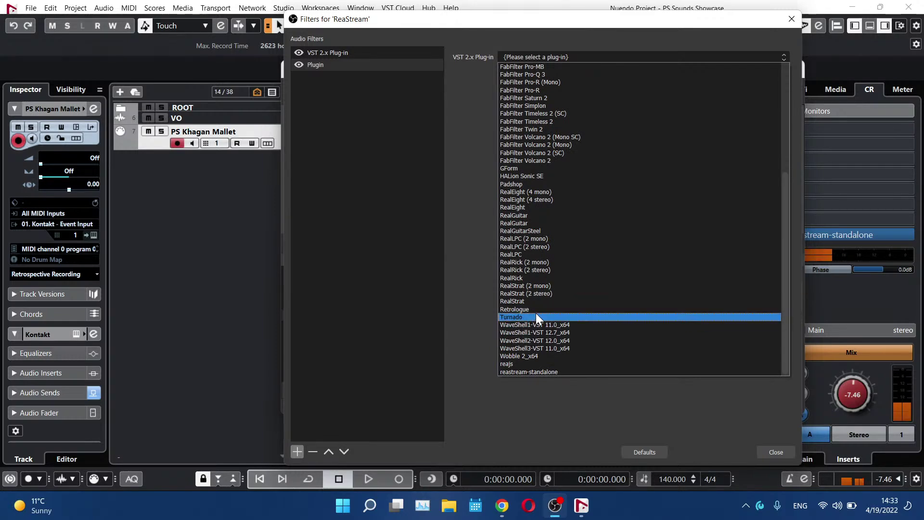
left_click(527, 372)
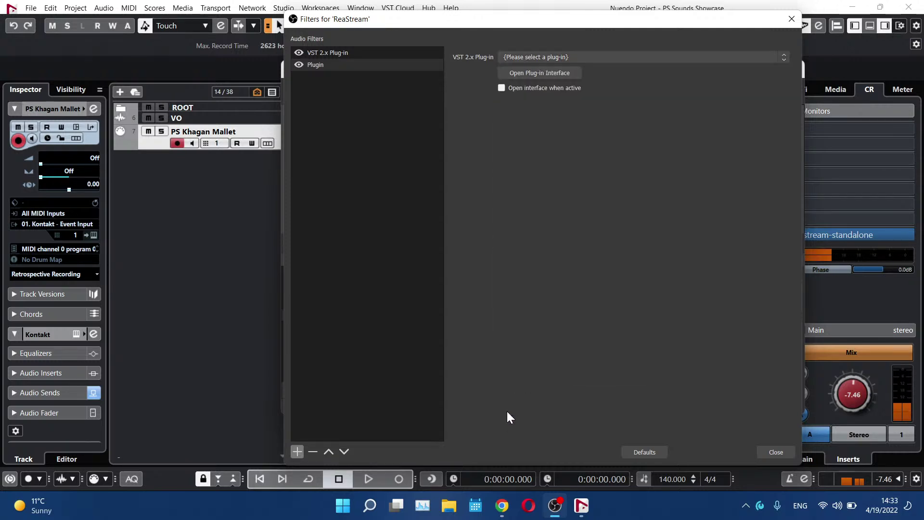
- Remove the extra 'Plugin' filter, keeping the original reastream-standalone filter
left_click(313, 452)
left_click(571, 260)
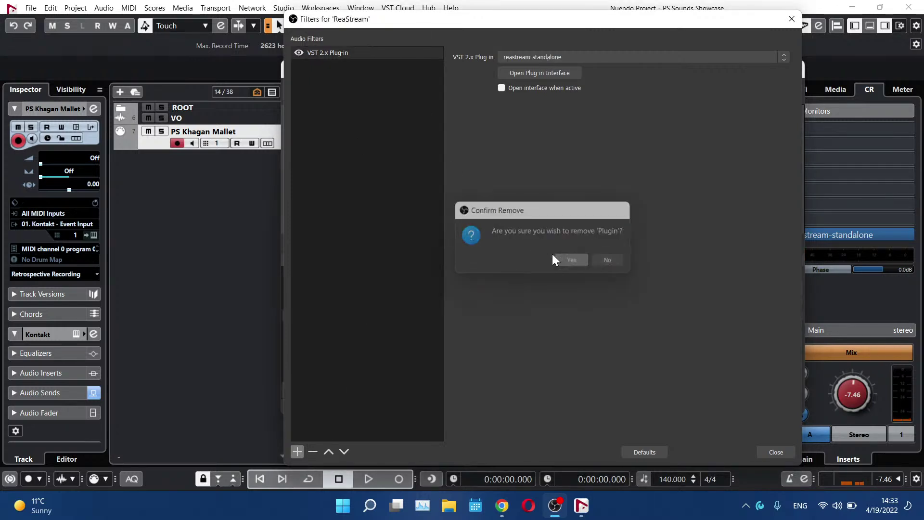
left_click(360, 52)
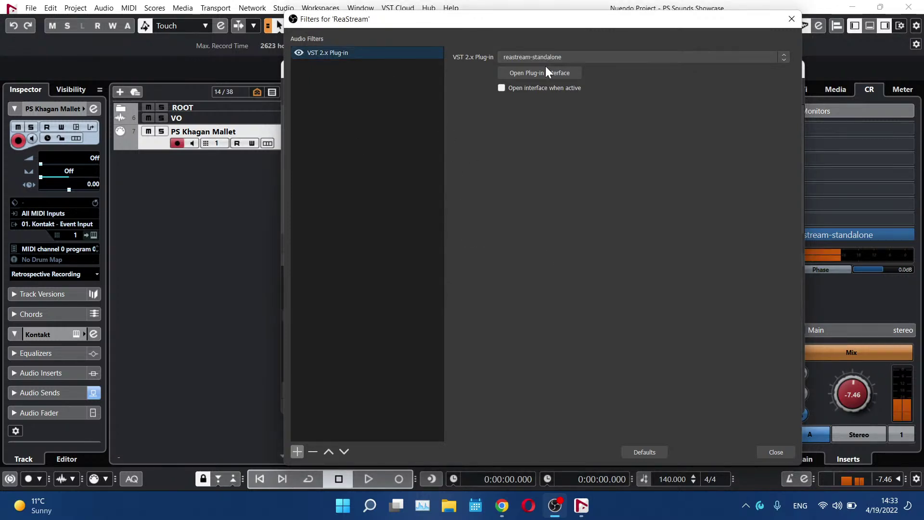
- Close the ReaStream filters window and select the PS Khagan Mallet track in Nuendo
left_click(771, 451)
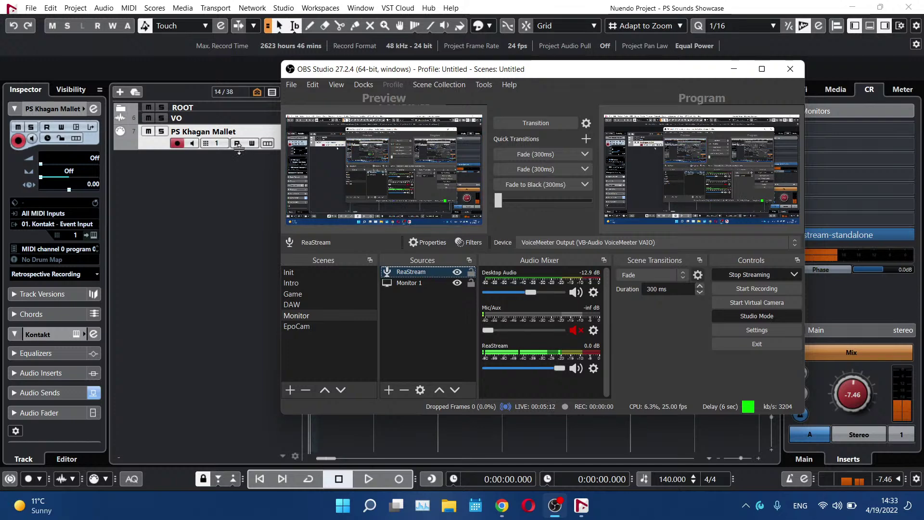
left_click(229, 117)
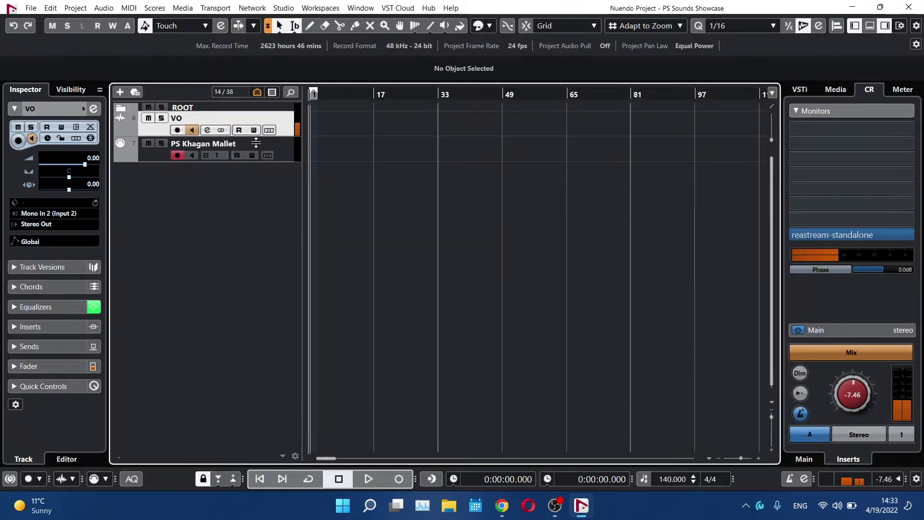
left_click_drag(255, 143, 255, 148)
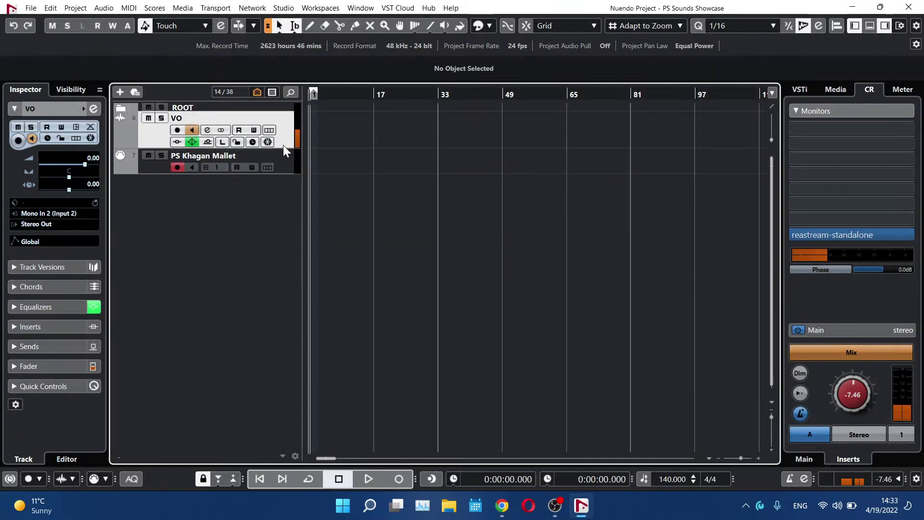
left_click_drag(287, 148, 291, 126)
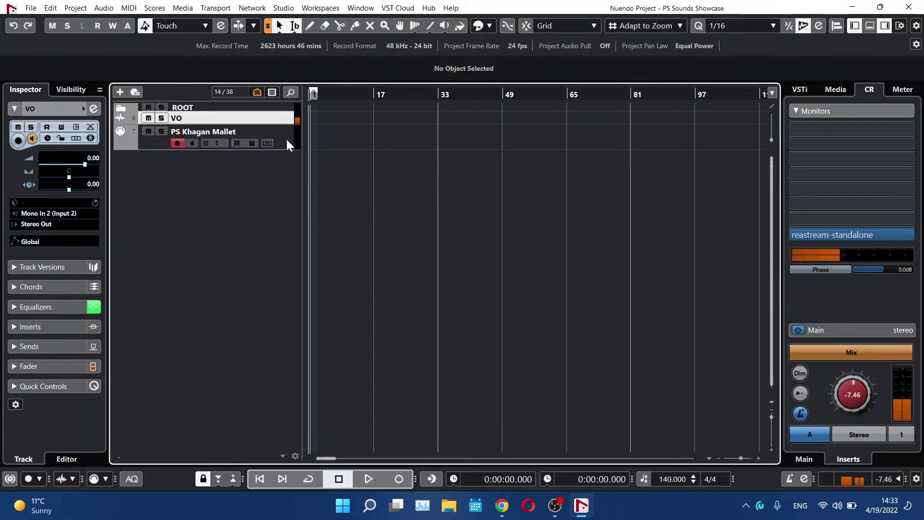
left_click(287, 140)
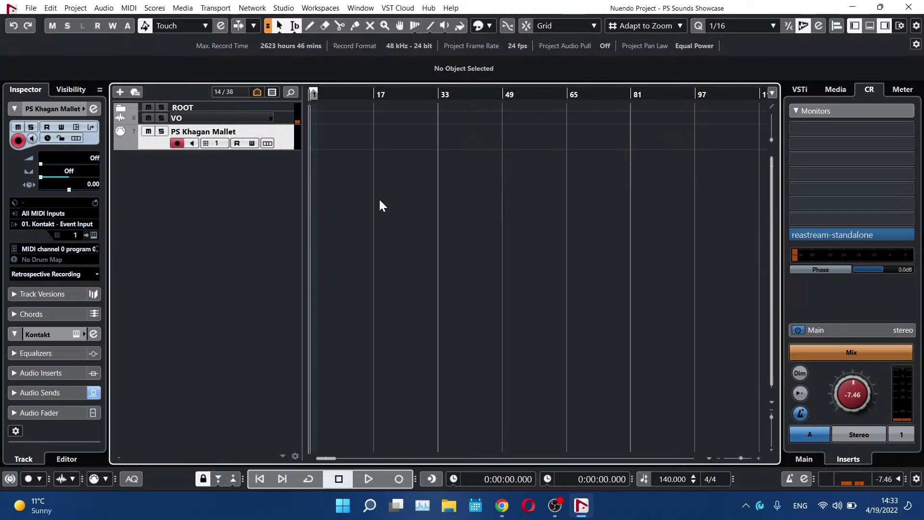
- Open the PS Murchunga C Kontakt window, move it aside, then play and stop the project
left_click(94, 235)
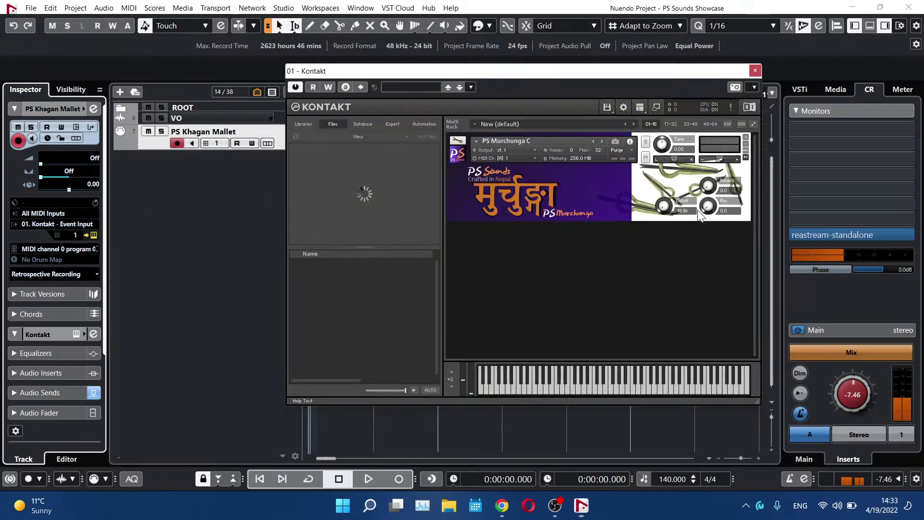
left_click_drag(568, 72, 704, 57)
left_click(285, 143)
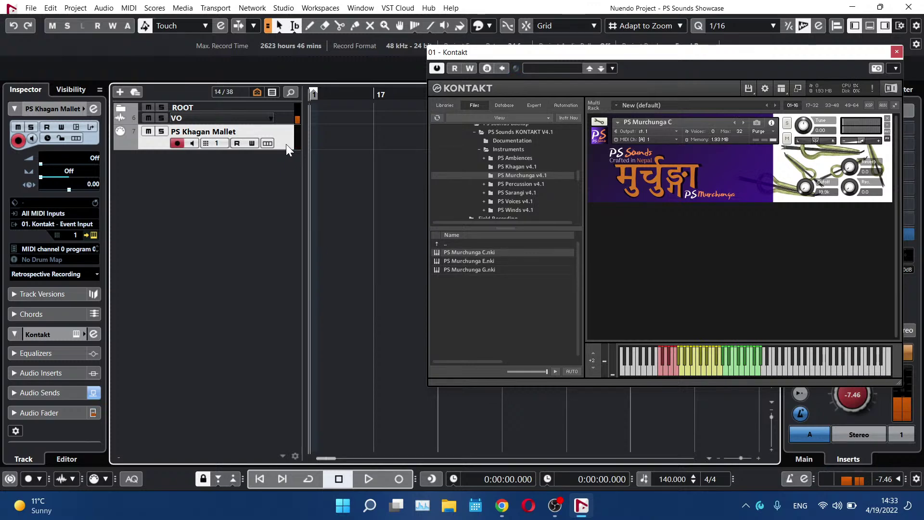
key("space")
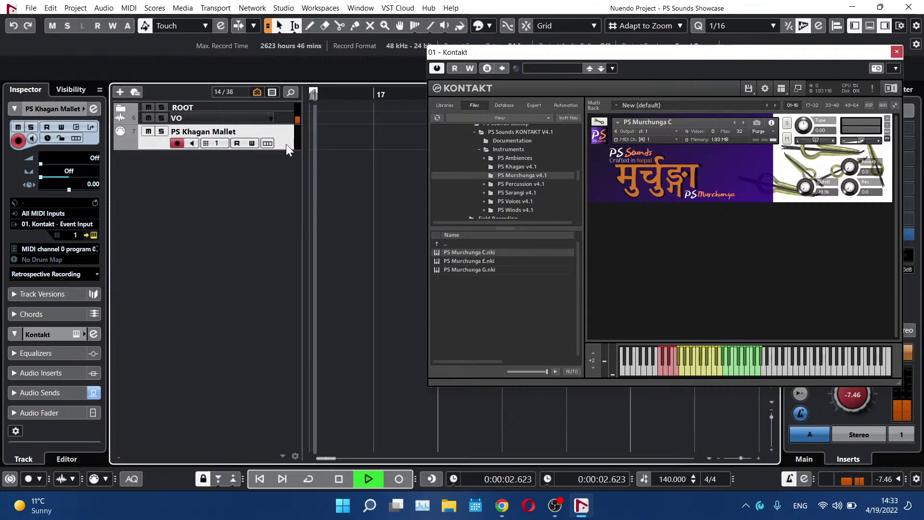
key("space")
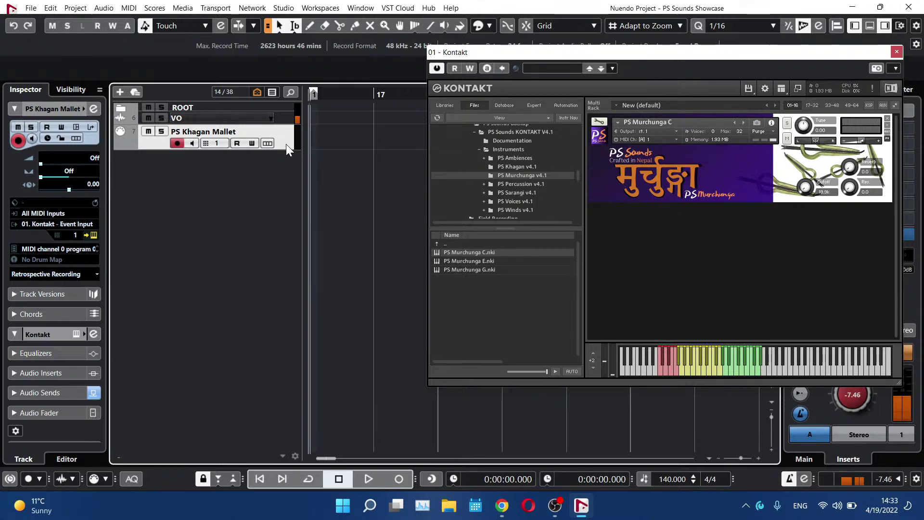
- Check the ReaStream meter in OBS's Audio Mixer, then minimize OBS
left_click(561, 498)
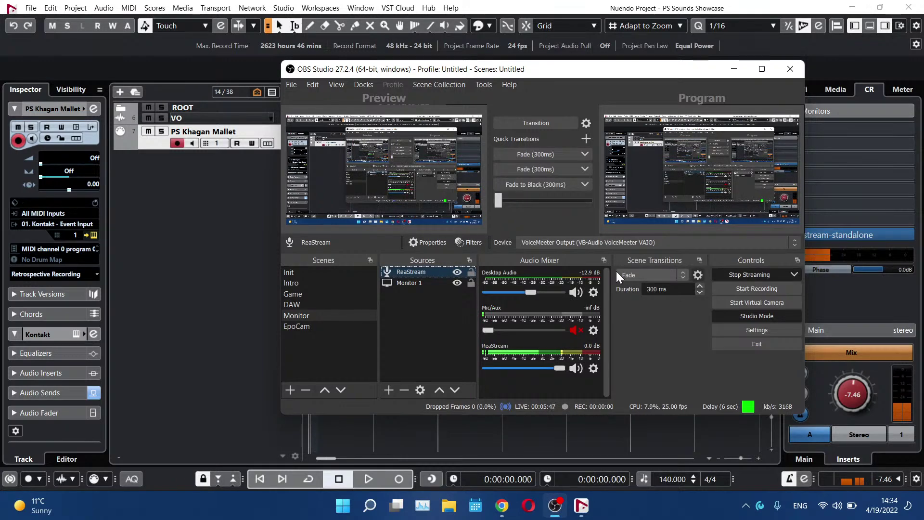
left_click(735, 70)
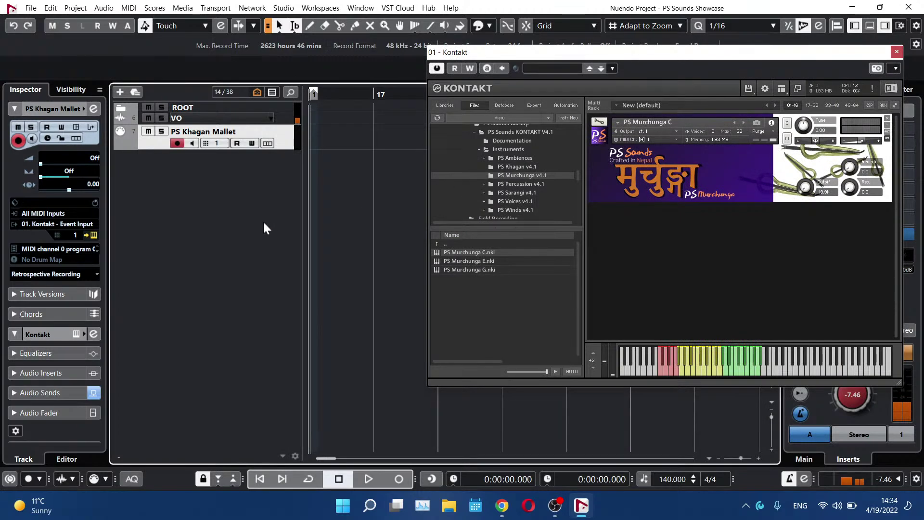